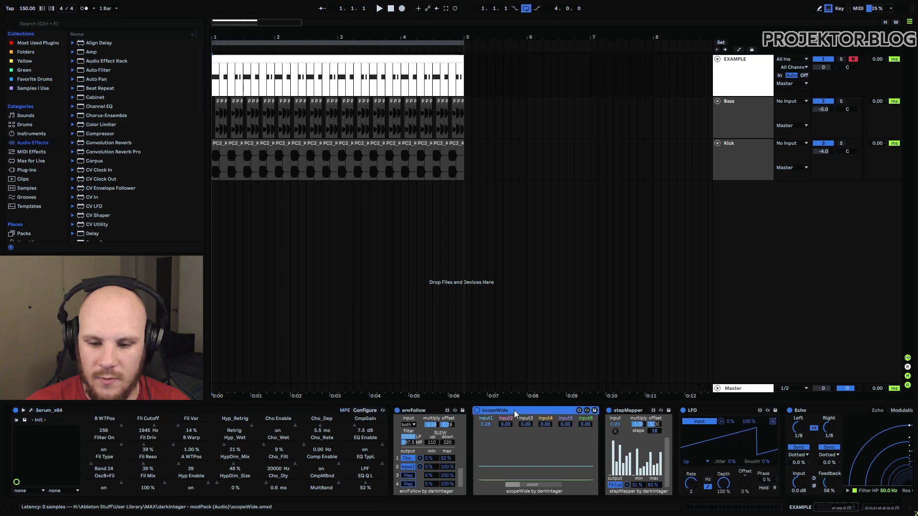
Look over the EXAMPLE track's device chain and play the arrangement from bar 1, then stop playback.
{"action": "left_click", "coordinate": [628, 411]}
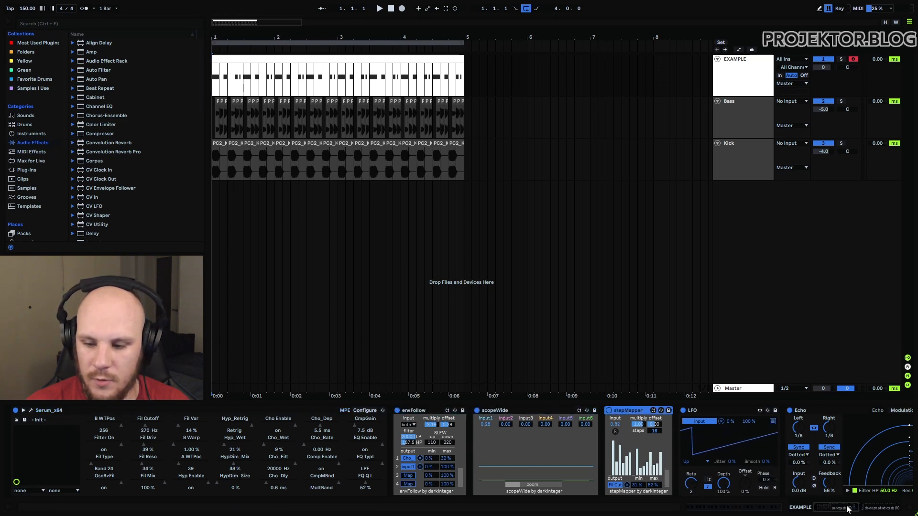
{"action": "mouse_move", "coordinate": [847, 508]}
{"action": "left_mouse_down"}
{"action": "mouse_move", "coordinate": [887, 507]}
{"action": "mouse_move", "coordinate": [847, 509]}
{"action": "left_mouse_up"}
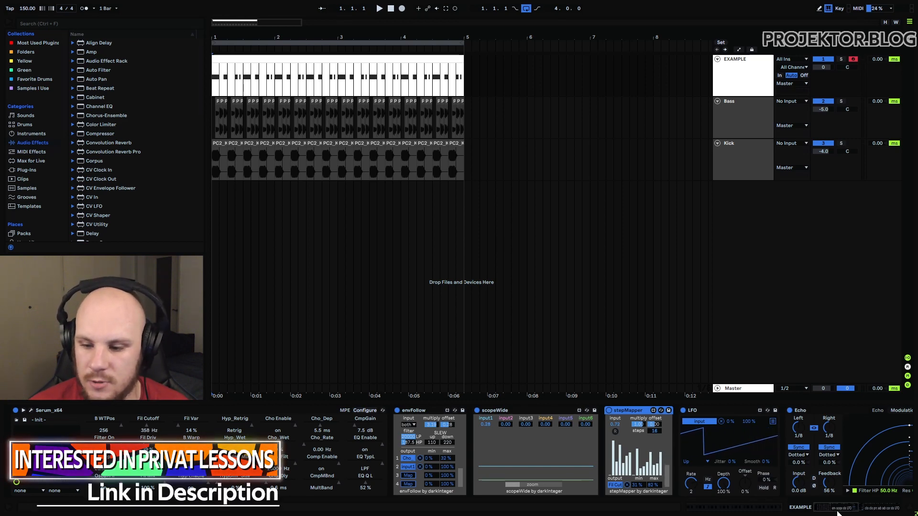
{"action": "mouse_move", "coordinate": [837, 513]}
{"action": "left_mouse_down"}
{"action": "mouse_move", "coordinate": [874, 507]}
{"action": "mouse_move", "coordinate": [834, 508]}
{"action": "left_mouse_up"}
{"action": "left_click", "coordinate": [214, 78]}
{"action": "key", "text": "space"}
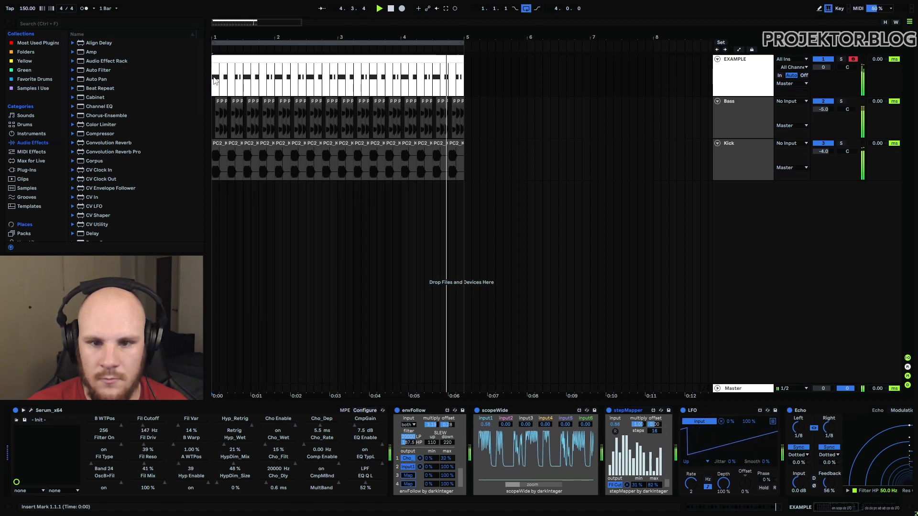
{"action": "key", "text": "space"}
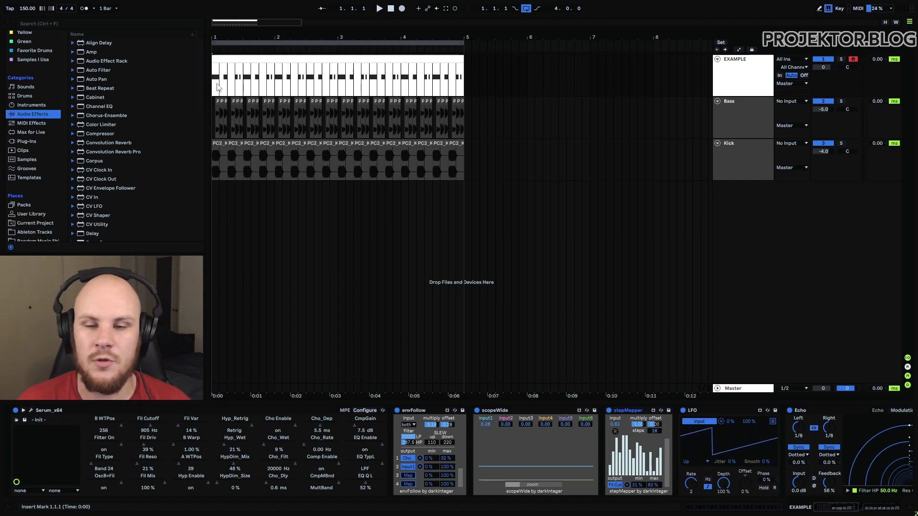
Open the darkInteger - modPack (Audio) folder inside the MAX folder of the User Library.
{"action": "left_click", "coordinate": [35, 213]}
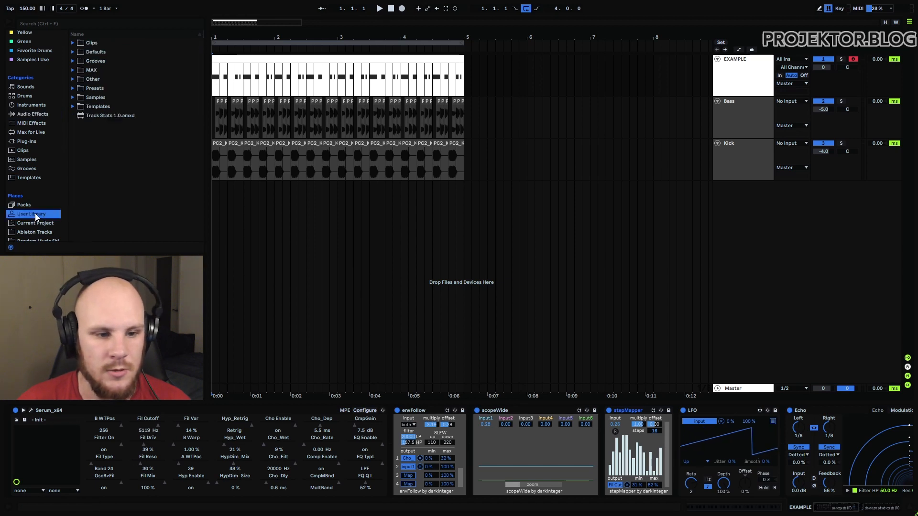
{"action": "left_click", "coordinate": [74, 71]}
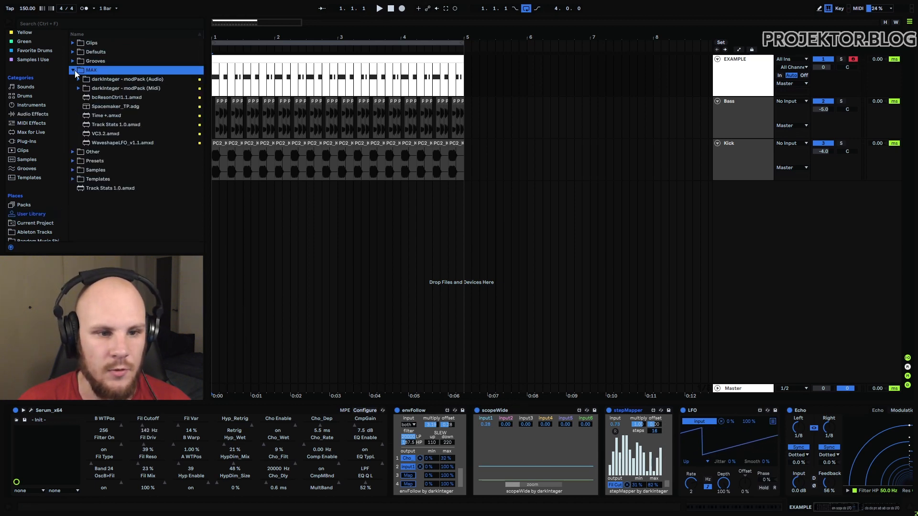
{"action": "left_click", "coordinate": [123, 80]}
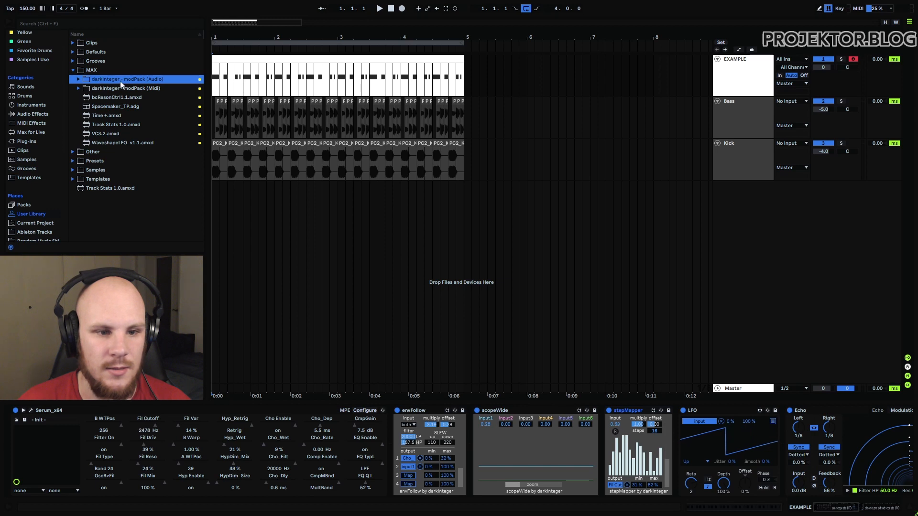
{"action": "left_click", "coordinate": [78, 80]}
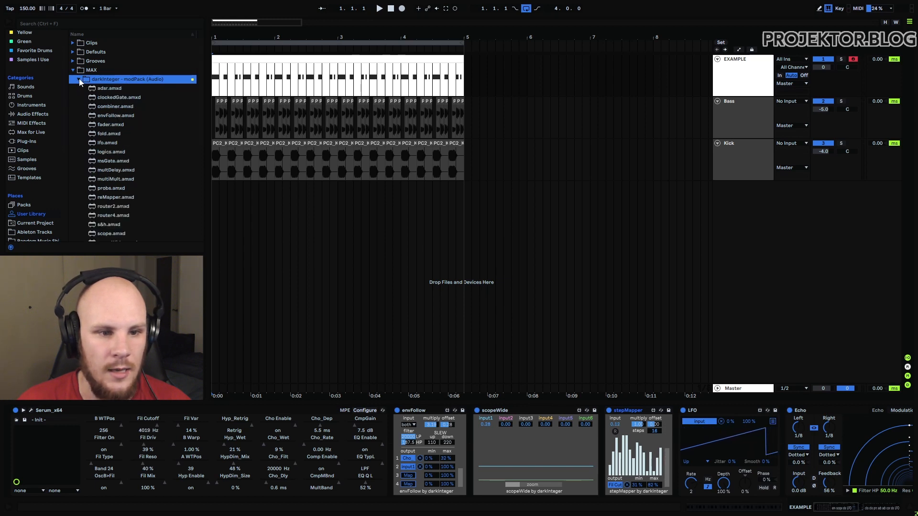
Look through the modPack audio devices, checking entries such as adsr, lfo, fader and reMapper.
{"action": "scroll", "coordinate": [110, 105], "scroll_direction": "down", "scroll_amount": 4}
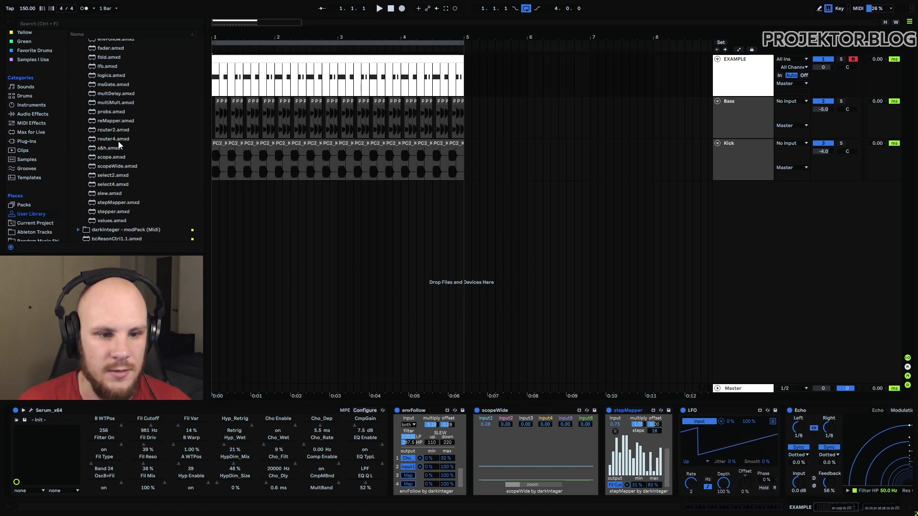
{"action": "scroll", "coordinate": [118, 142], "scroll_direction": "up", "scroll_amount": 3}
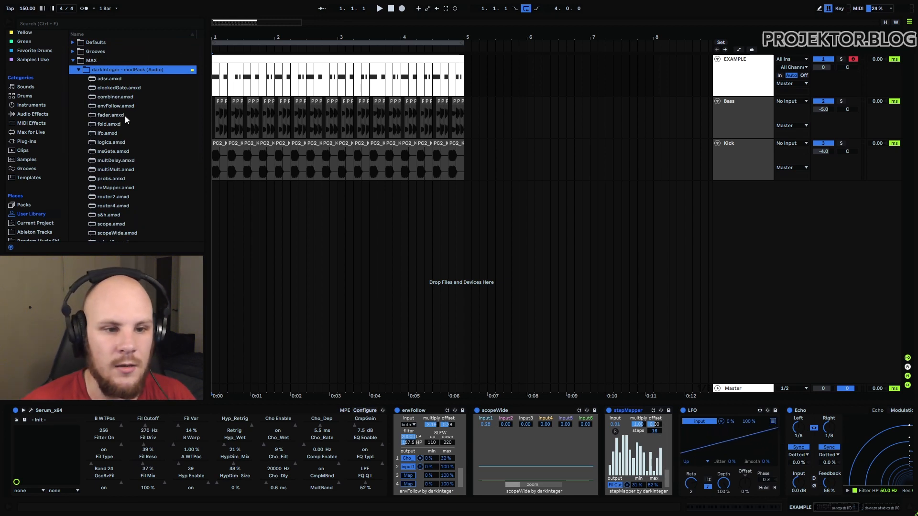
{"action": "left_click", "coordinate": [114, 84]}
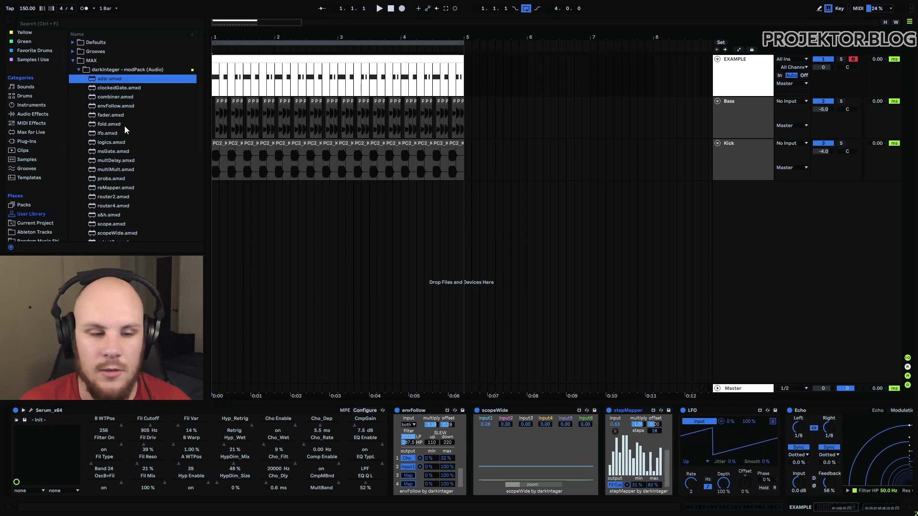
{"action": "scroll", "coordinate": [124, 126], "scroll_direction": "down", "scroll_amount": 1}
{"action": "left_click", "coordinate": [107, 106]}
{"action": "left_click", "coordinate": [107, 115]}
{"action": "scroll", "coordinate": [138, 134], "scroll_direction": "down", "scroll_amount": 1}
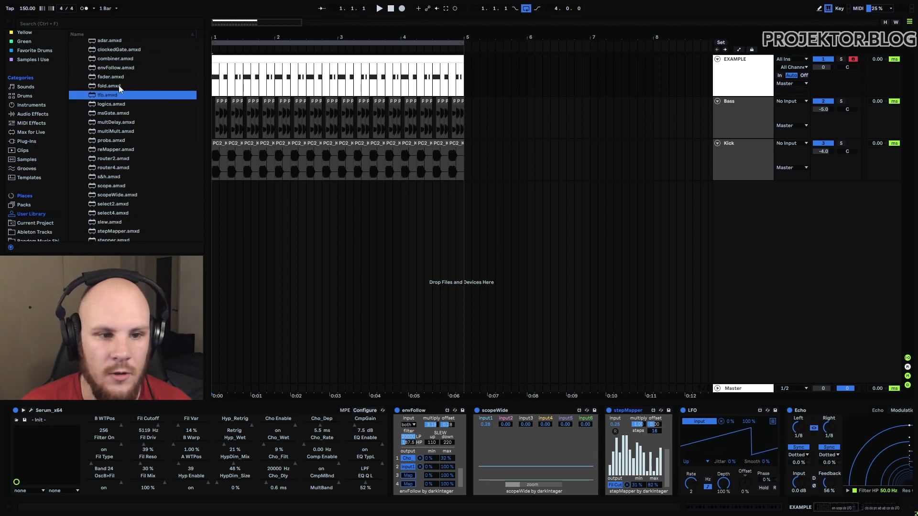
{"action": "left_click", "coordinate": [116, 78]}
{"action": "scroll", "coordinate": [110, 156], "scroll_direction": "down", "scroll_amount": 1}
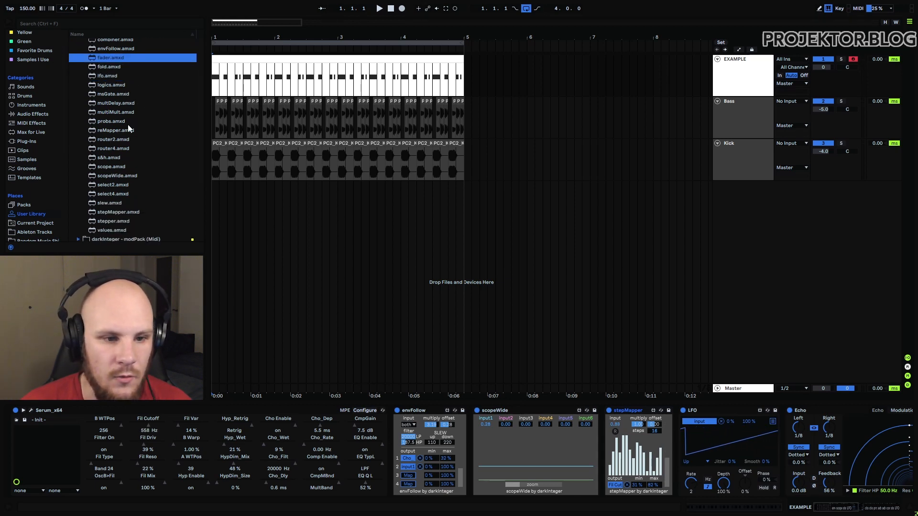
{"action": "left_click", "coordinate": [129, 129]}
{"action": "scroll", "coordinate": [117, 170], "scroll_direction": "down", "scroll_amount": 2}
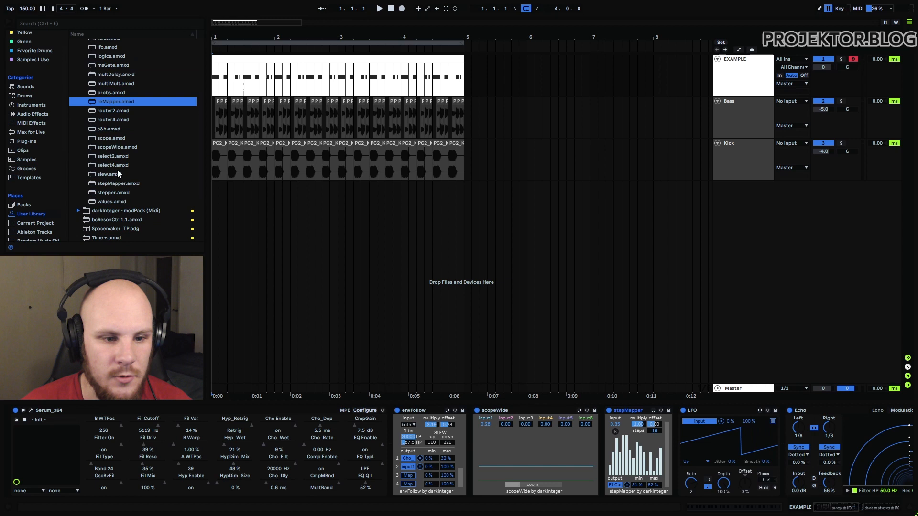
Expand the darkInteger - modPack (Midi) folder and look through its devices.
{"action": "left_click", "coordinate": [101, 211]}
{"action": "left_click", "coordinate": [78, 211]}
{"action": "scroll", "coordinate": [127, 177], "scroll_direction": "down", "scroll_amount": 3}
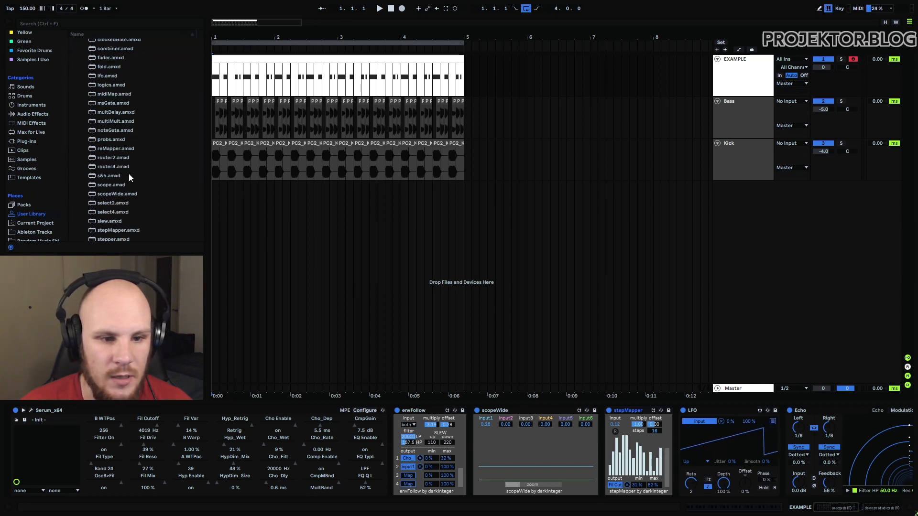
{"action": "scroll", "coordinate": [129, 174], "scroll_direction": "up", "scroll_amount": 3}
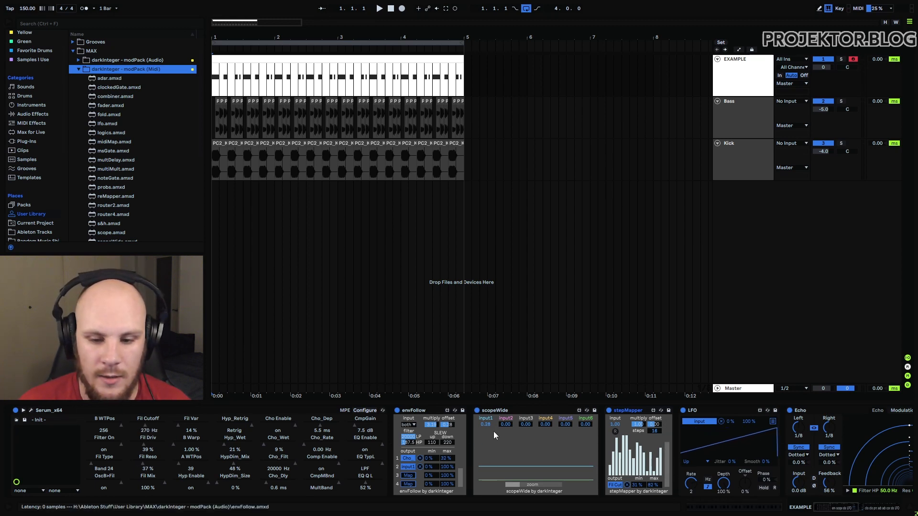
Try the modPack MIDI lfo device in front of Serum_x64 and remove it from the chain.
{"action": "scroll", "coordinate": [128, 143], "scroll_direction": "down", "scroll_amount": 3}
{"action": "left_click_drag", "start_coordinate": [107, 76], "coordinate": [19, 443]}
{"action": "left_click_drag", "start_coordinate": [111, 447], "coordinate": [83, 430]}
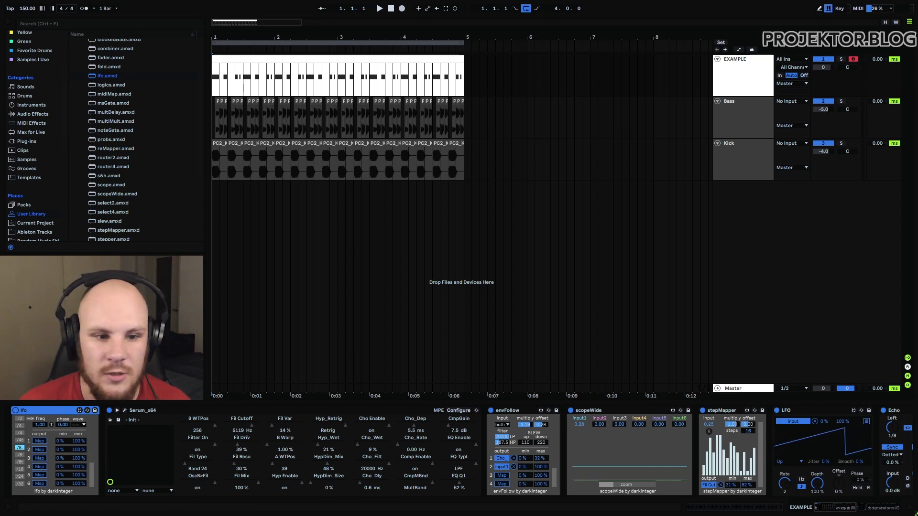
{"action": "key", "text": "Delete"}
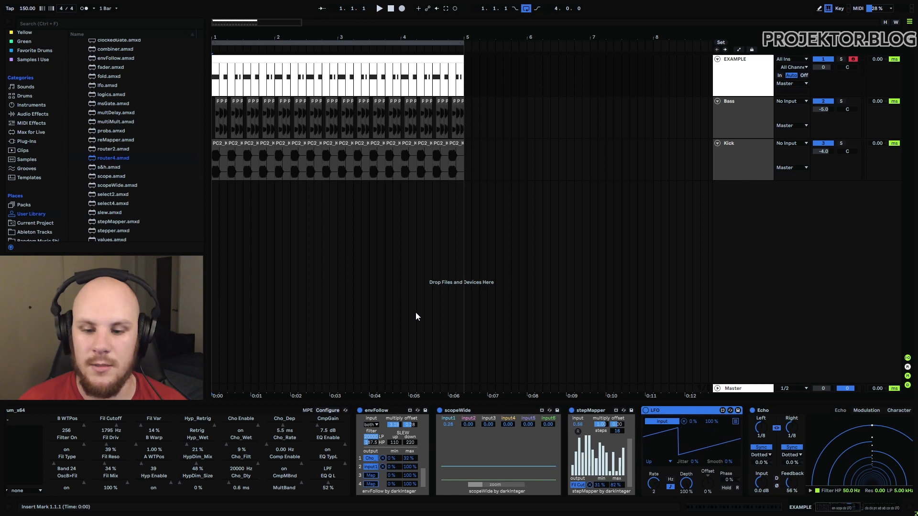
Examine the devices in the EXAMPLE track's chain: Serum_x64, envFollow, scopeWide and Echo.
{"action": "left_click", "coordinate": [389, 437]}
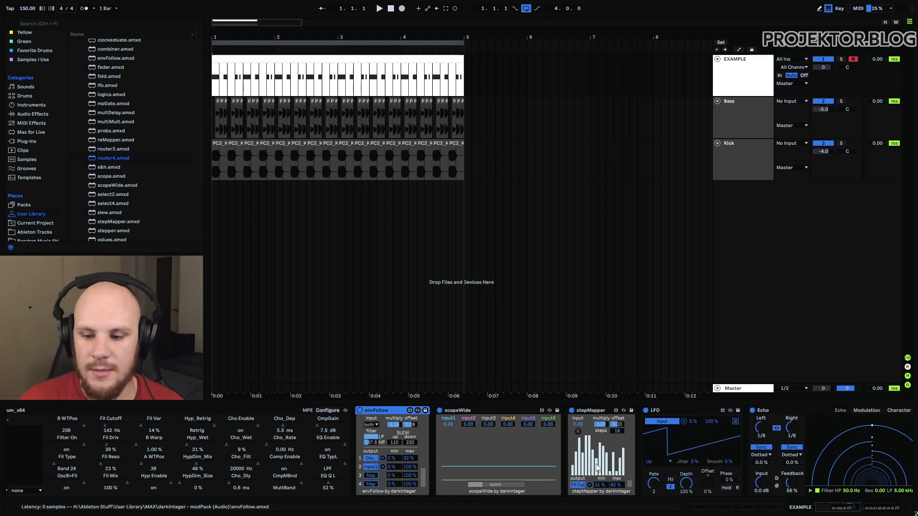
{"action": "left_click", "coordinate": [873, 511]}
{"action": "left_click", "coordinate": [851, 510]}
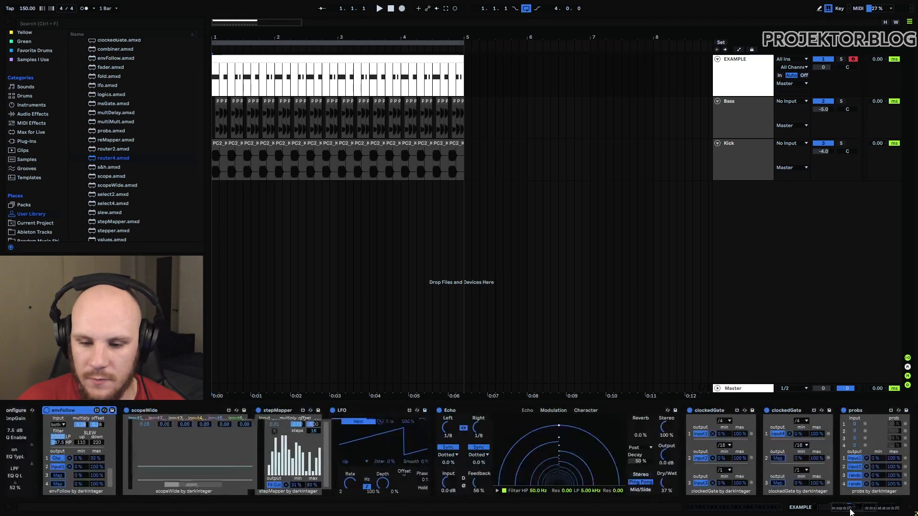
{"action": "left_click", "coordinate": [525, 409]}
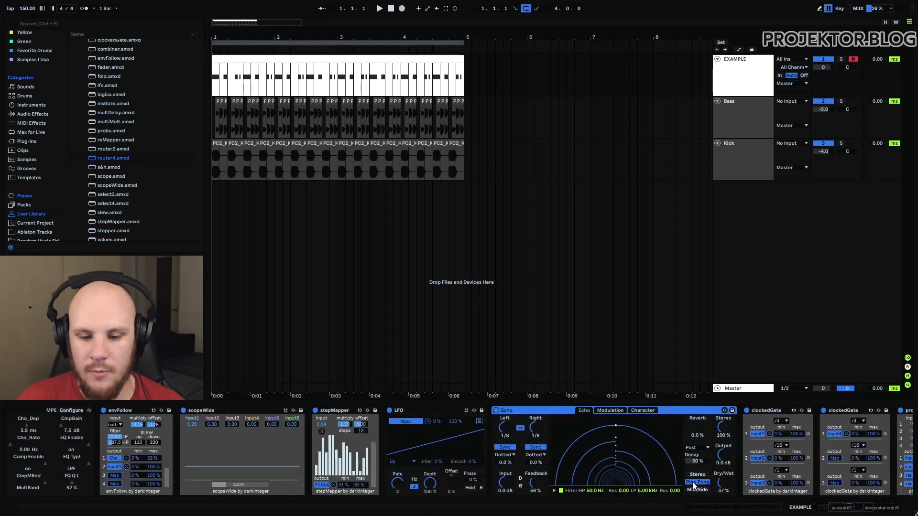
{"action": "scroll", "coordinate": [183, 399], "scroll_direction": "left", "scroll_amount": 5}
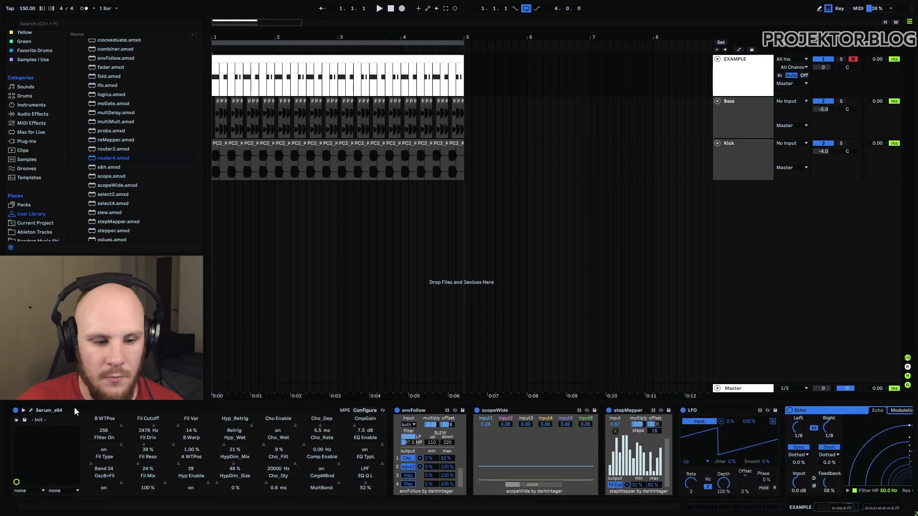
{"action": "left_click", "coordinate": [73, 408]}
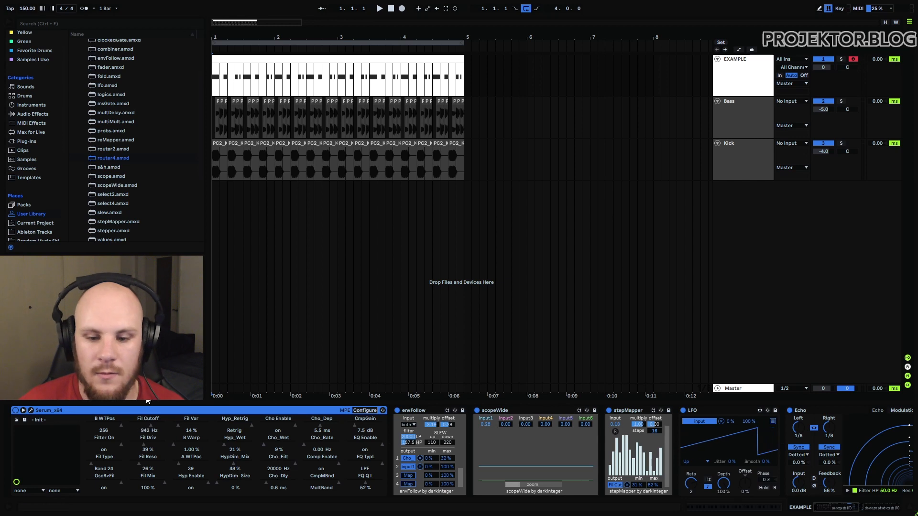
{"action": "left_click", "coordinate": [426, 410]}
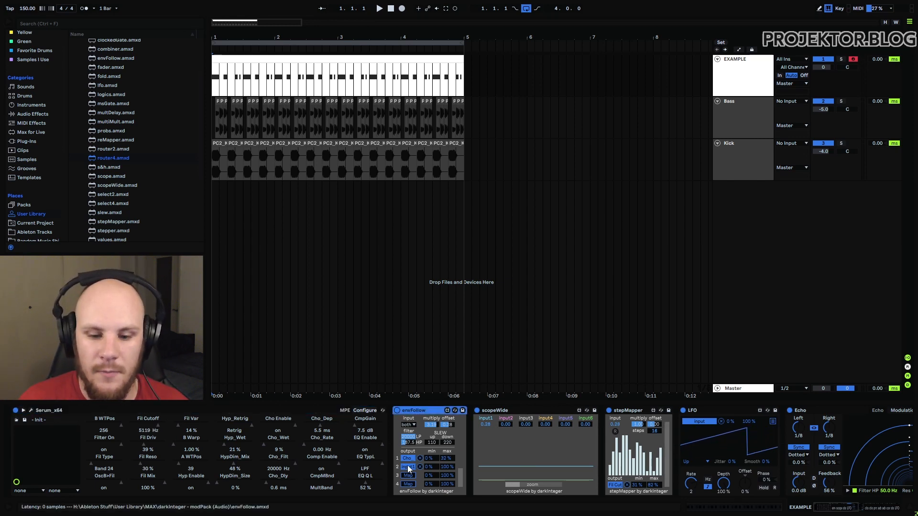
{"action": "left_click", "coordinate": [509, 412]}
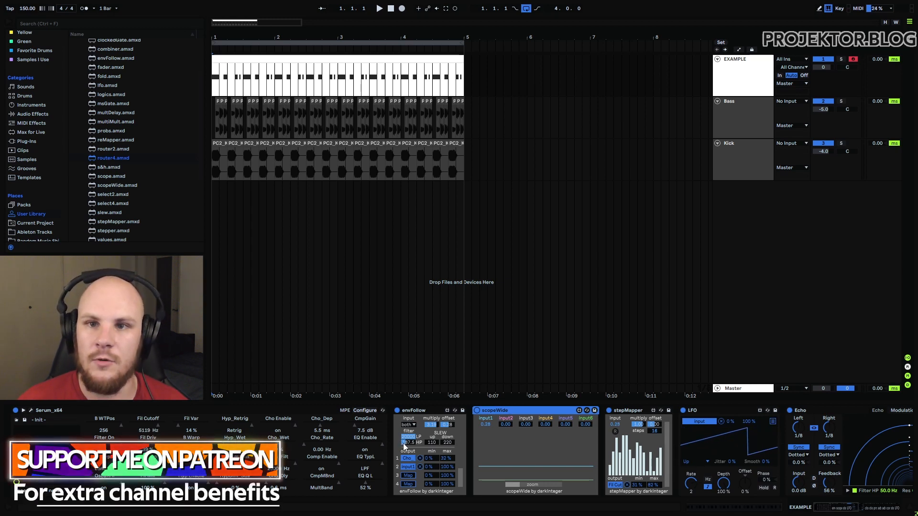
{"action": "left_click", "coordinate": [413, 410]}
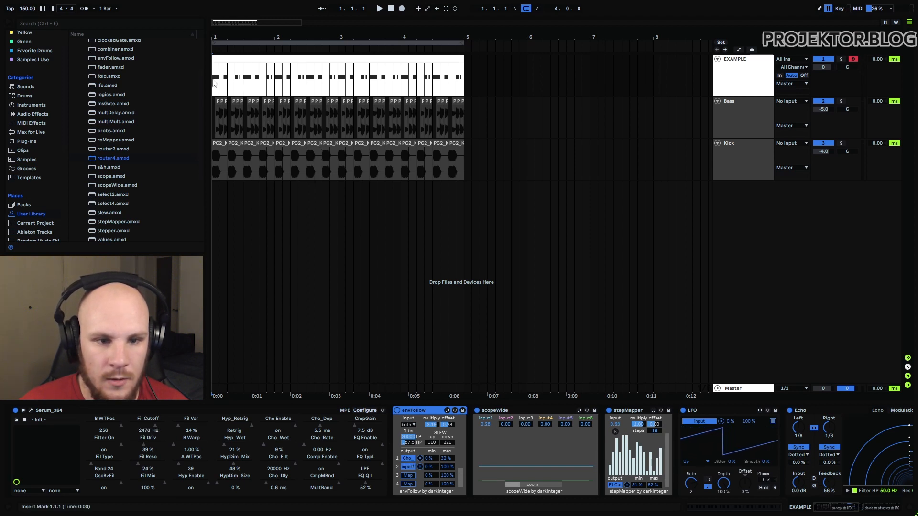
Play the arrangement from the start of the EXAMPLE clip to watch the envFollow signal in scopeWide, then stop playback.
{"action": "key", "text": "space"}
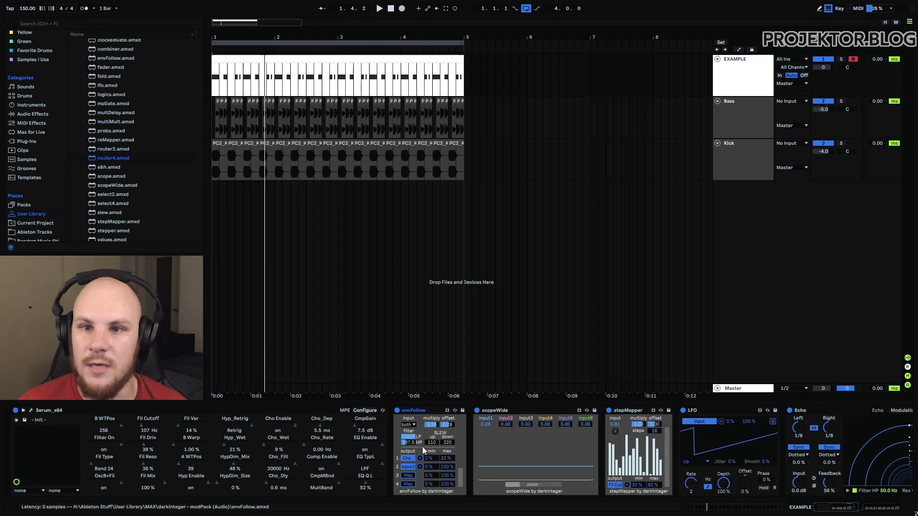
{"action": "left_click", "coordinate": [216, 82]}
{"action": "key", "text": "space"}
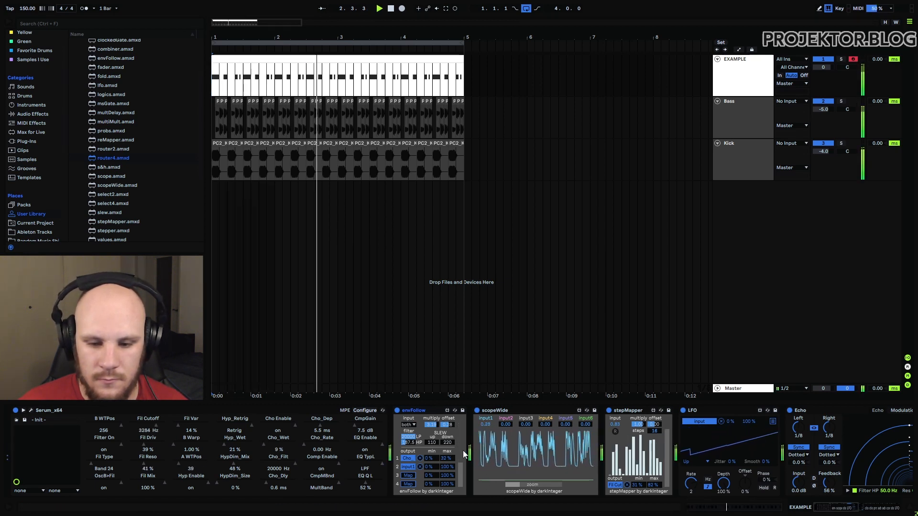
{"action": "key", "text": "space"}
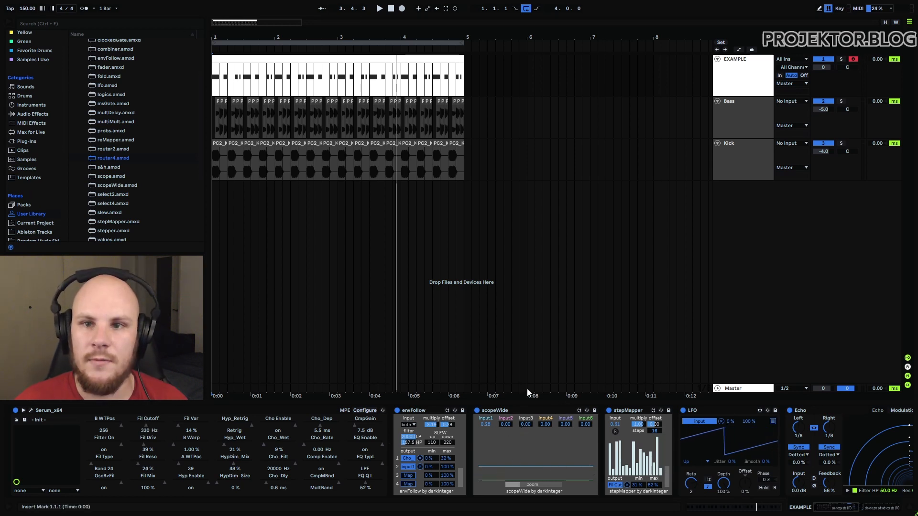
Try the Sine waveform on the LFO after stepMapper, and set it back to Up.
{"action": "left_click", "coordinate": [623, 411]}
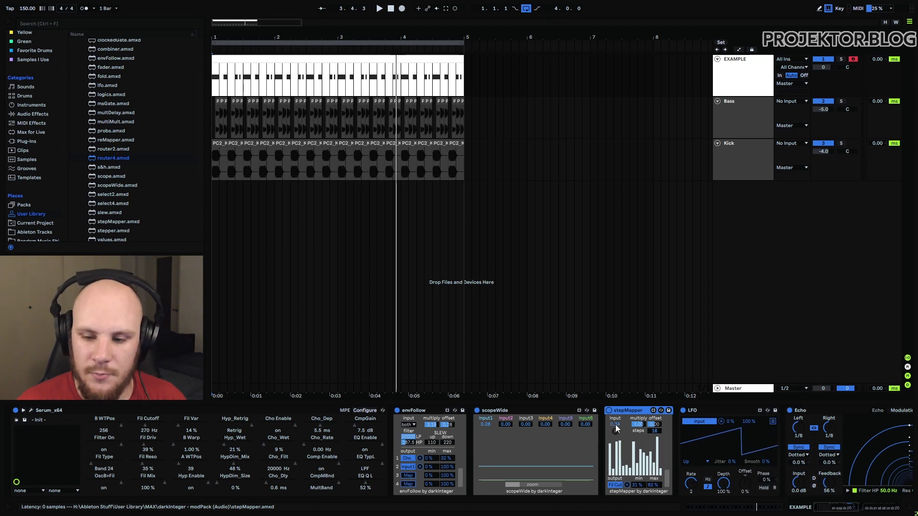
{"action": "left_click", "coordinate": [696, 415]}
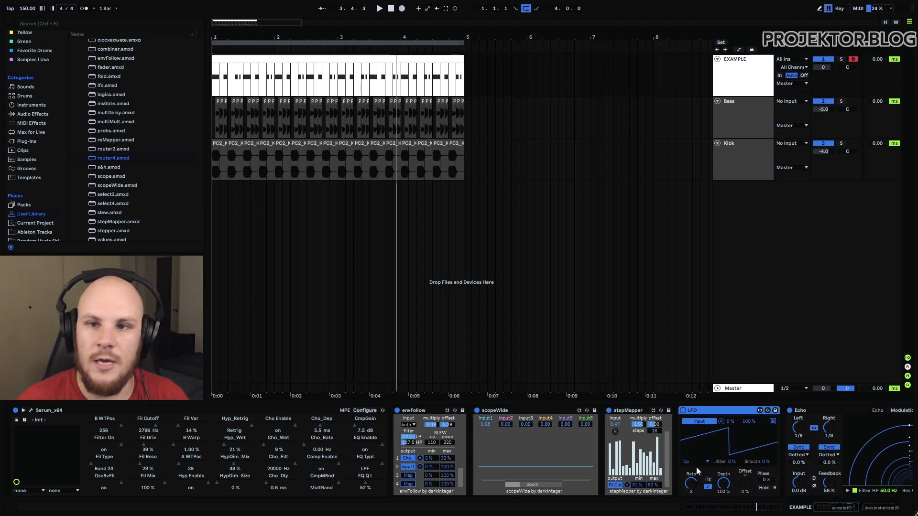
{"action": "left_click", "coordinate": [694, 462]}
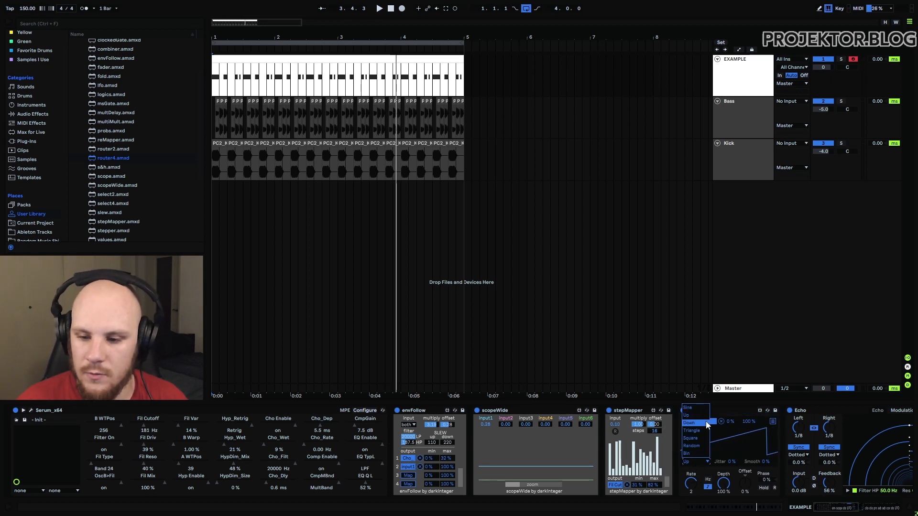
{"action": "left_click", "coordinate": [698, 411]}
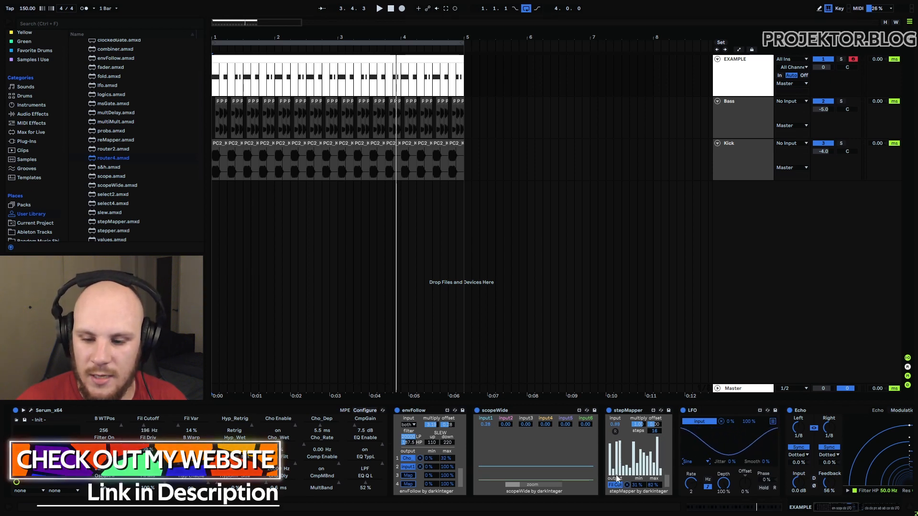
{"action": "left_click", "coordinate": [692, 462]}
{"action": "left_click", "coordinate": [692, 416]}
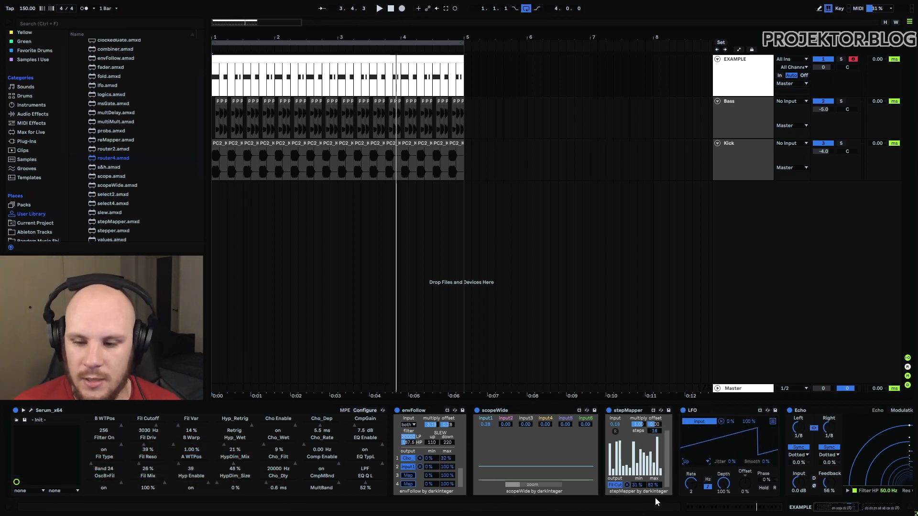
Show the LFO's list of parameter mappings.
{"action": "left_click", "coordinate": [771, 422]}
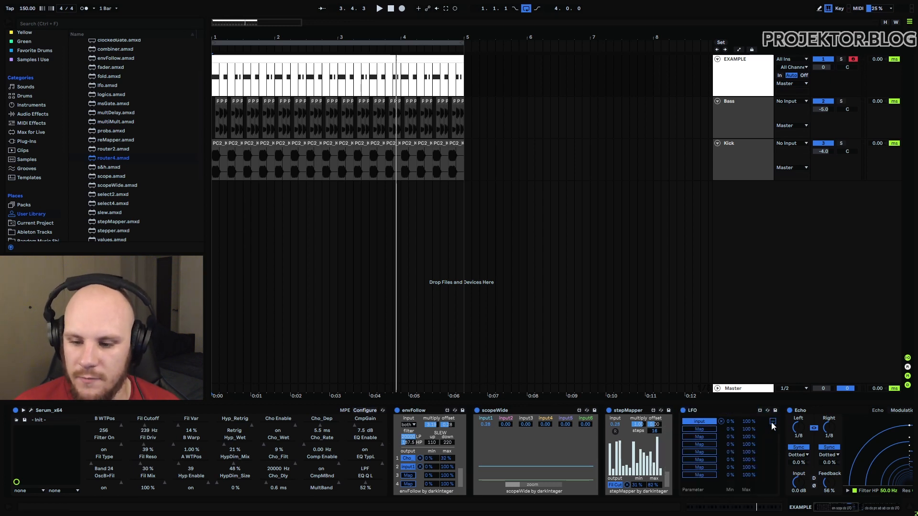
Try mapping the LFO's second slot to Serum's CmpGain with a 26–77% range, remove it, and close the LFO's mapping list.
{"action": "left_click", "coordinate": [710, 429]}
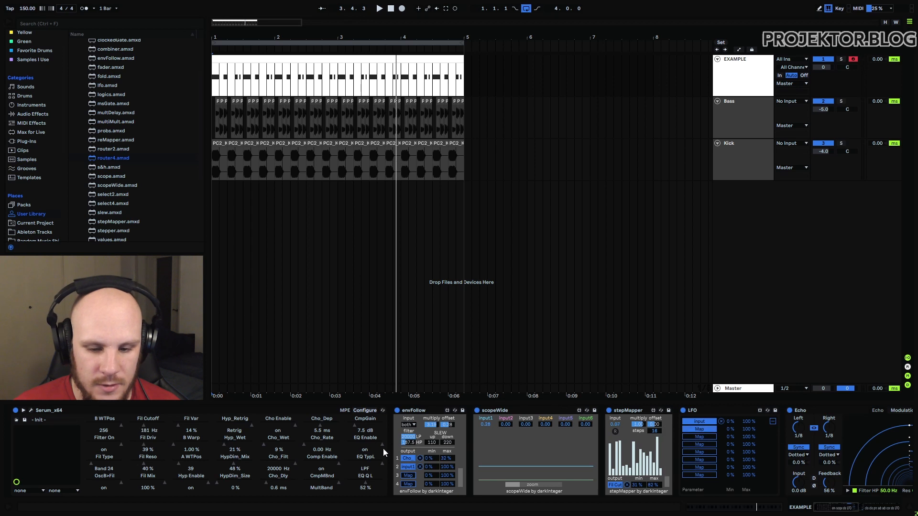
{"action": "left_click", "coordinate": [354, 426]}
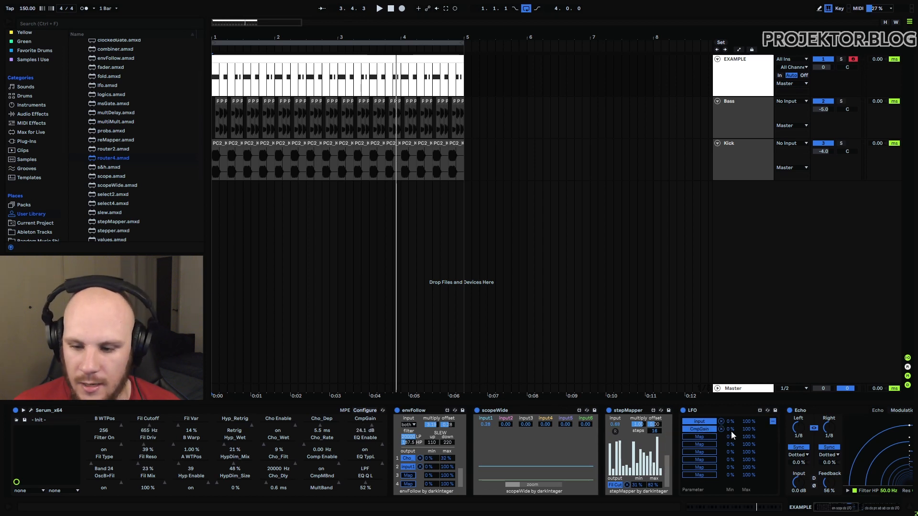
{"action": "left_click_drag", "start_coordinate": [730, 429], "coordinate": [748, 440]}
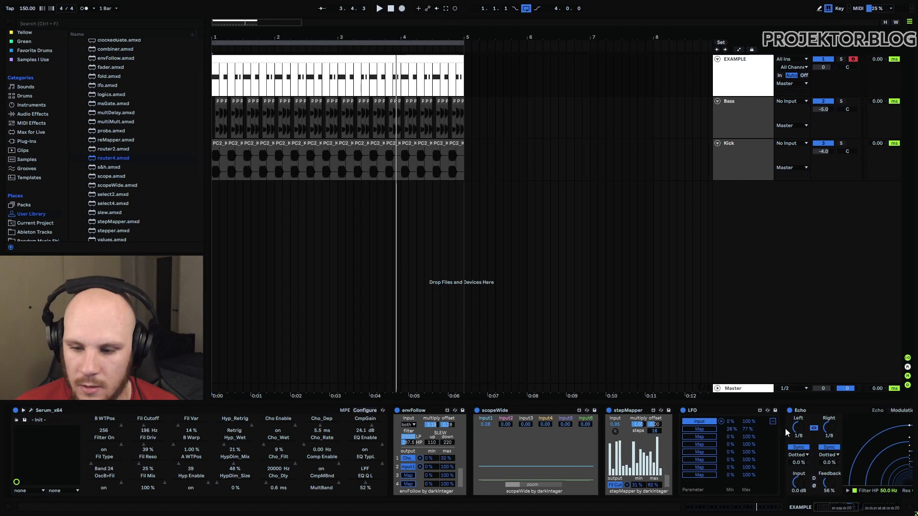
{"action": "left_click", "coordinate": [772, 421]}
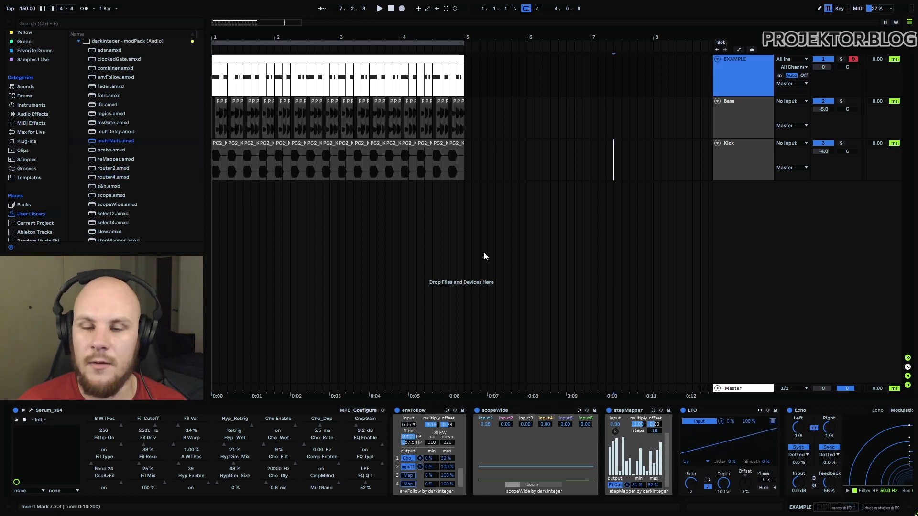
Insert multiMult after stepMapper and route stepMapper's output, with a 0–100% range, through its first input to Serum's Fil Cutoff.
{"action": "left_click", "coordinate": [627, 411]}
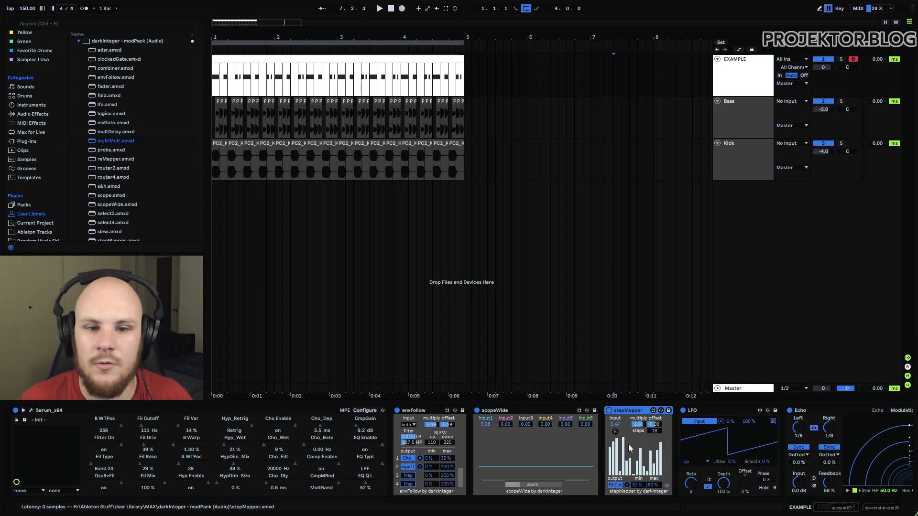
{"action": "mouse_move", "coordinate": [117, 141]}
{"action": "left_mouse_down"}
{"action": "mouse_move", "coordinate": [676, 452]}
{"action": "mouse_move", "coordinate": [720, 492]}
{"action": "mouse_move", "coordinate": [672, 501]}
{"action": "left_mouse_up"}
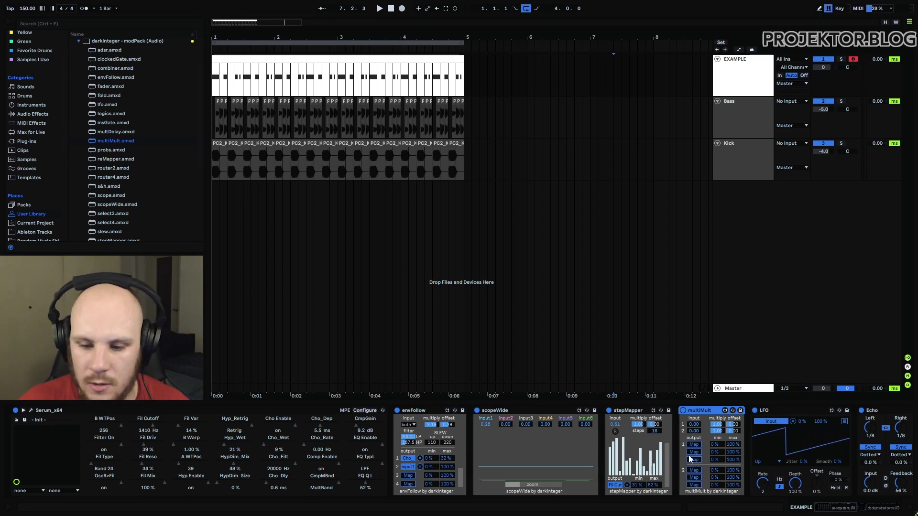
{"action": "left_click", "coordinate": [627, 485]}
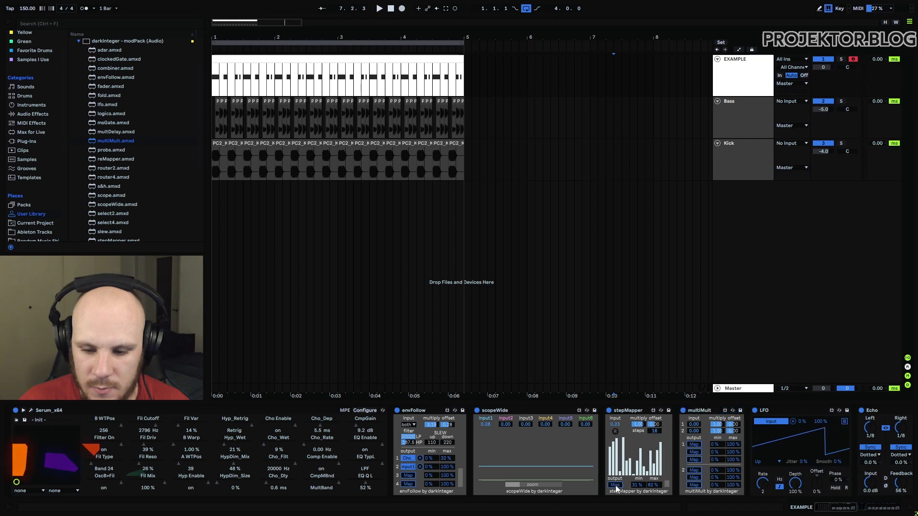
{"action": "left_click", "coordinate": [694, 424]}
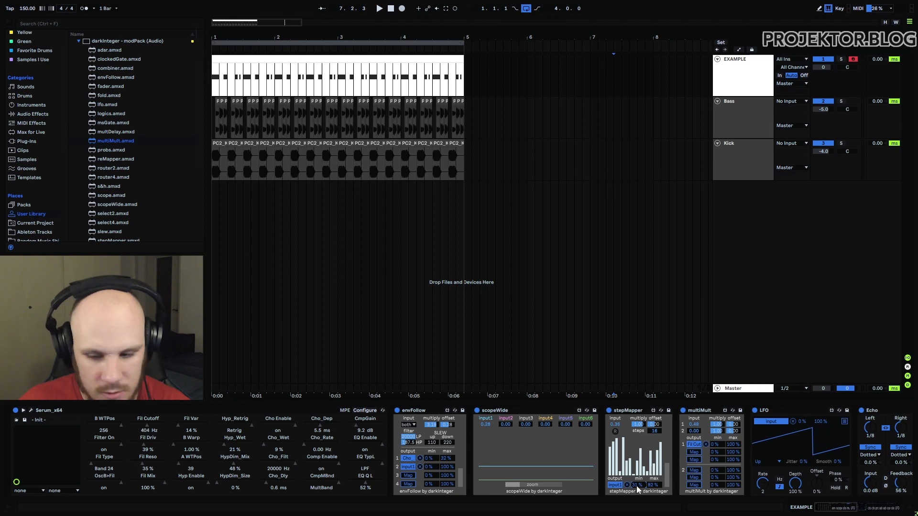
{"action": "left_click_drag", "start_coordinate": [636, 486], "coordinate": [692, 483]}
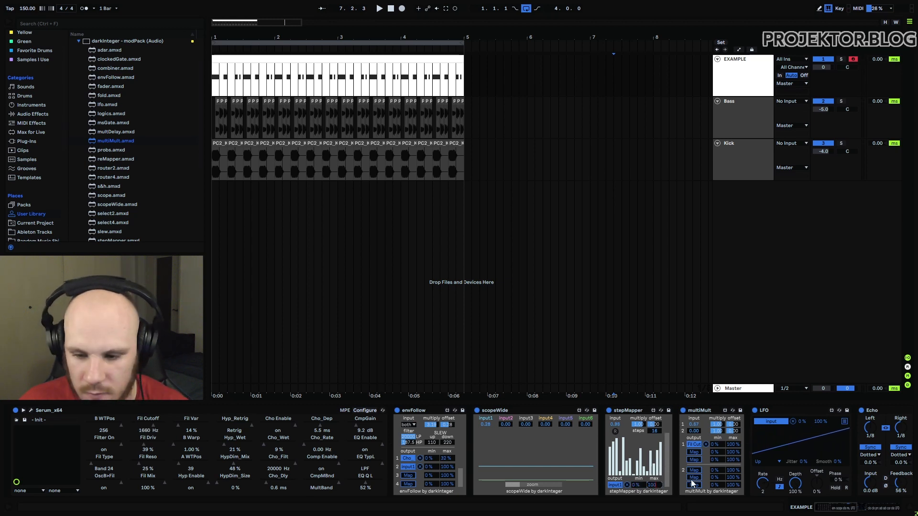
Set the ranges of multiMult's first and second outputs to a minimum of 31% and a maximum of 82%.
{"action": "left_click", "coordinate": [719, 444]}
{"action": "type", "text": "31"}
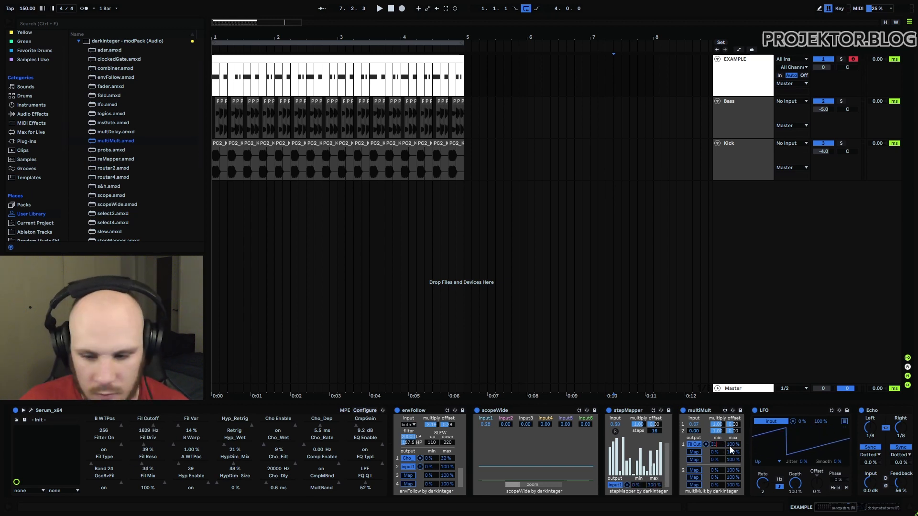
{"action": "left_click_drag", "start_coordinate": [732, 443], "coordinate": [716, 455]}
{"action": "left_click", "coordinate": [716, 453]}
{"action": "type", "text": "3"}
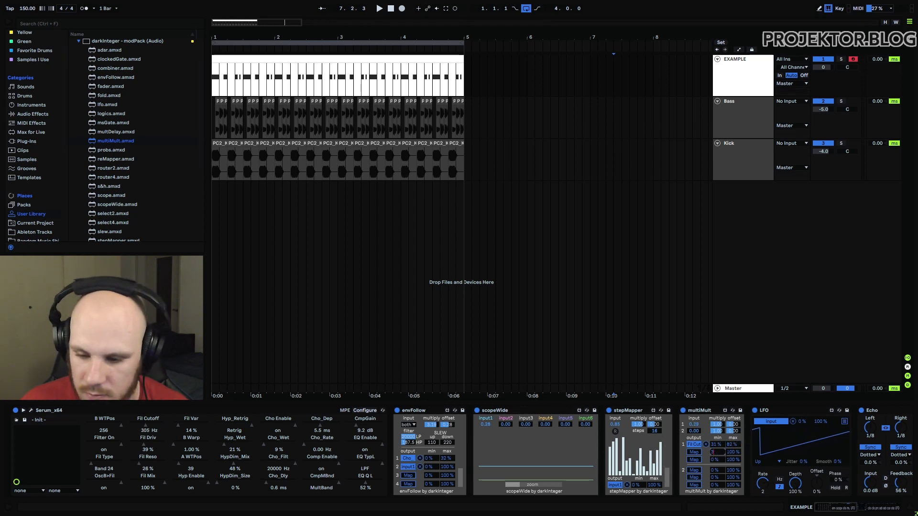
{"action": "type", "text": "1"}
{"action": "key", "text": "Return"}
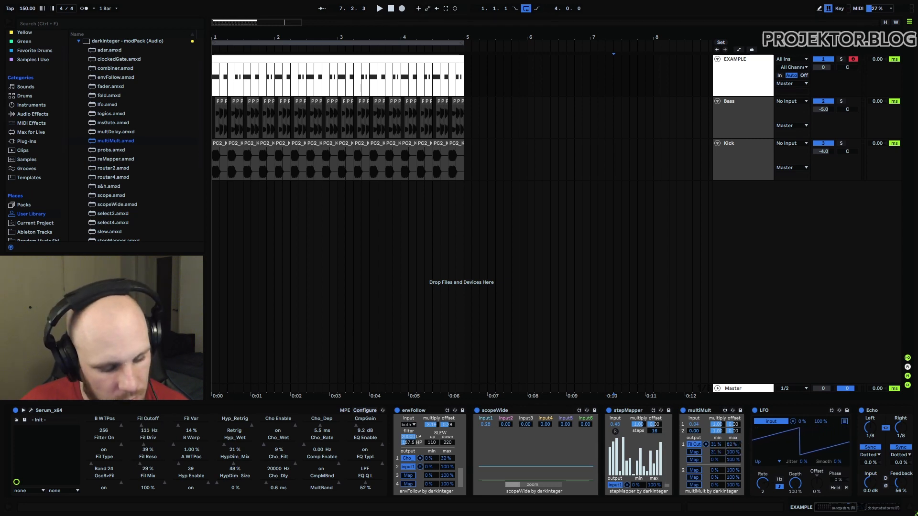
{"action": "key", "text": "Tab"}
{"action": "type", "text": "82"}
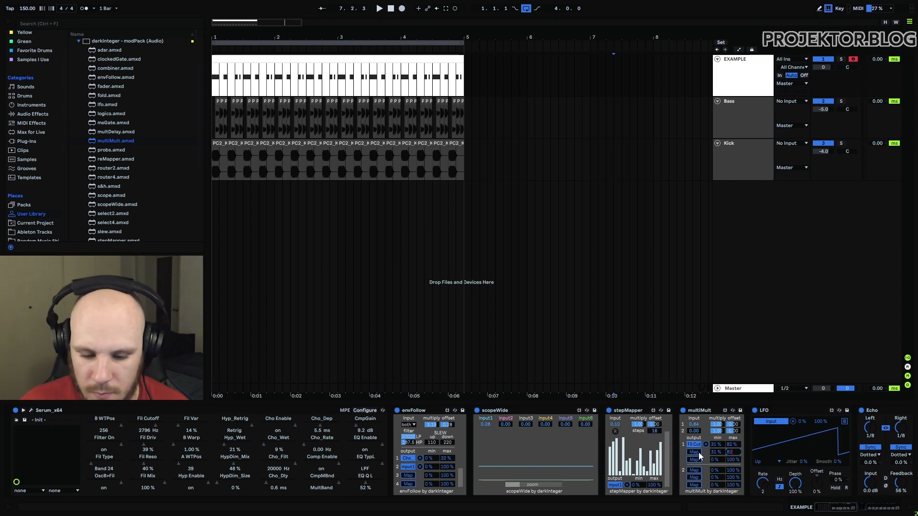
Try mapping multiMult's second and third outputs to scopeWide's input2 and input3, and remove both mappings.
{"action": "left_click", "coordinate": [699, 452]}
{"action": "left_click", "coordinate": [507, 424]}
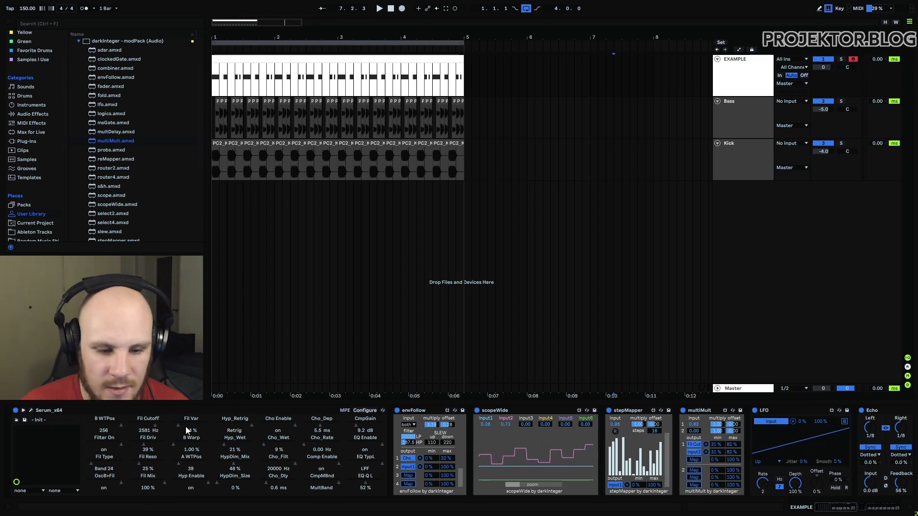
{"action": "left_click", "coordinate": [695, 460]}
{"action": "left_click", "coordinate": [523, 425]}
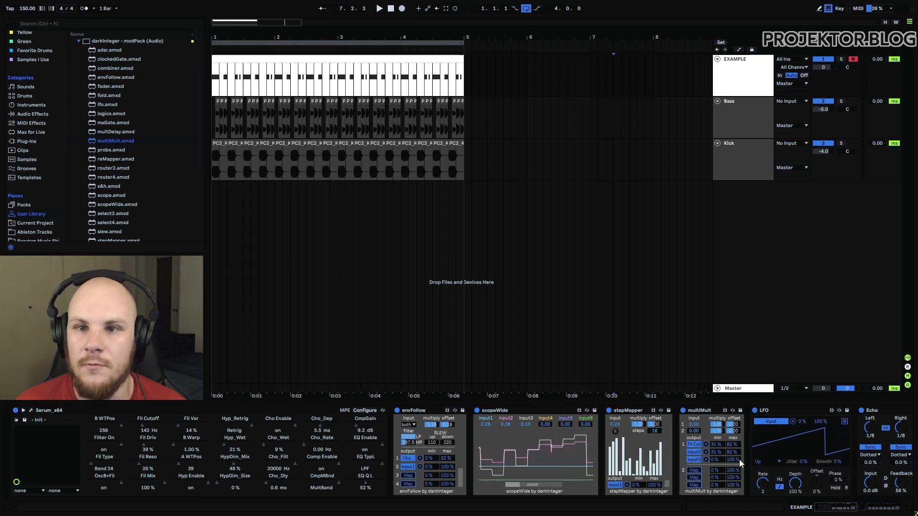
{"action": "left_click", "coordinate": [705, 460]}
{"action": "left_click", "coordinate": [706, 452]}
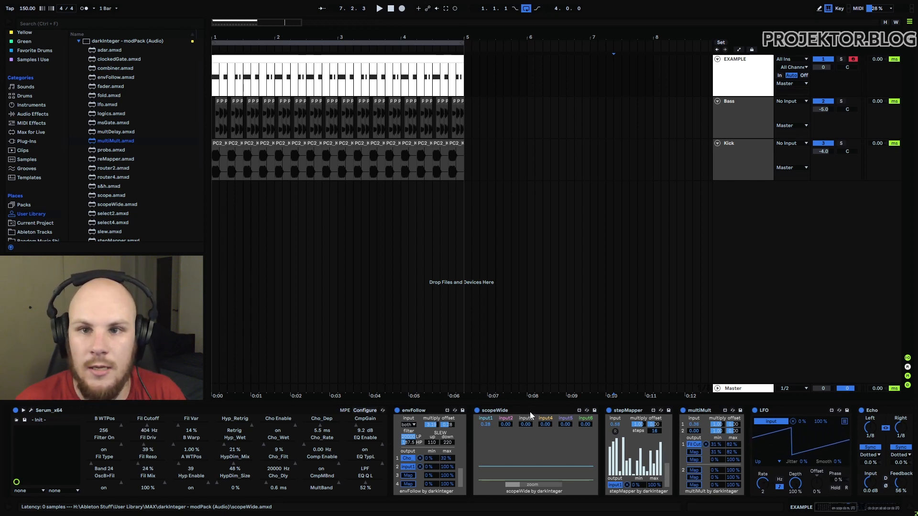
Examine the two clockedGate devices after Echo, and play the arrangement from the start to watch the modulation chain run.
{"action": "scroll", "coordinate": [701, 466], "scroll_direction": "right", "scroll_amount": 10}
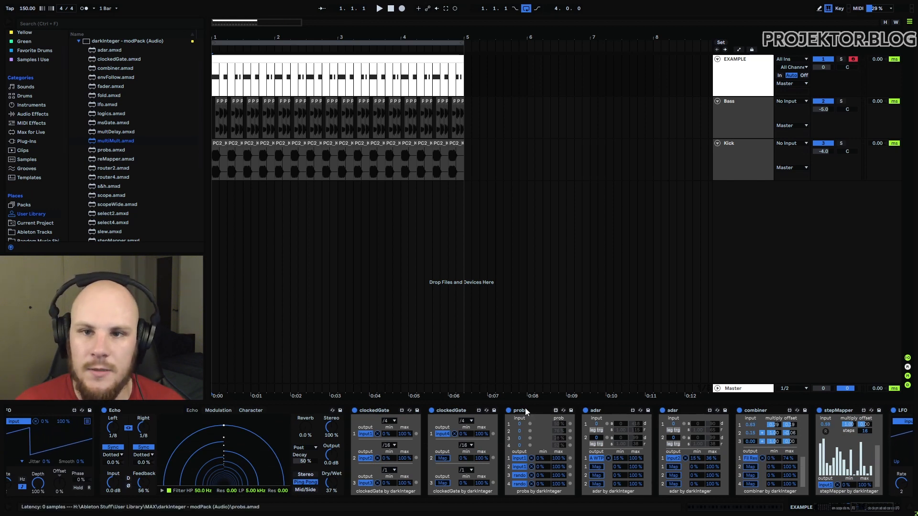
{"action": "left_click", "coordinate": [455, 409]}
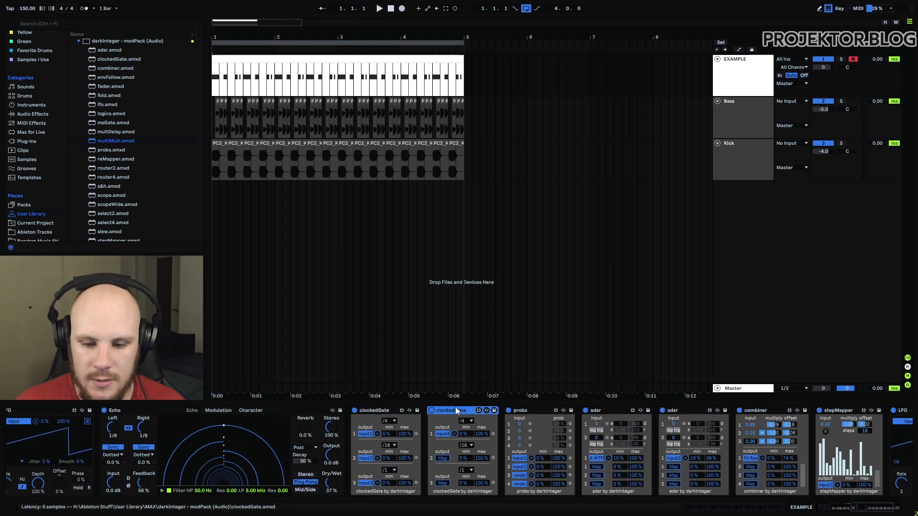
{"action": "left_click", "coordinate": [372, 411]}
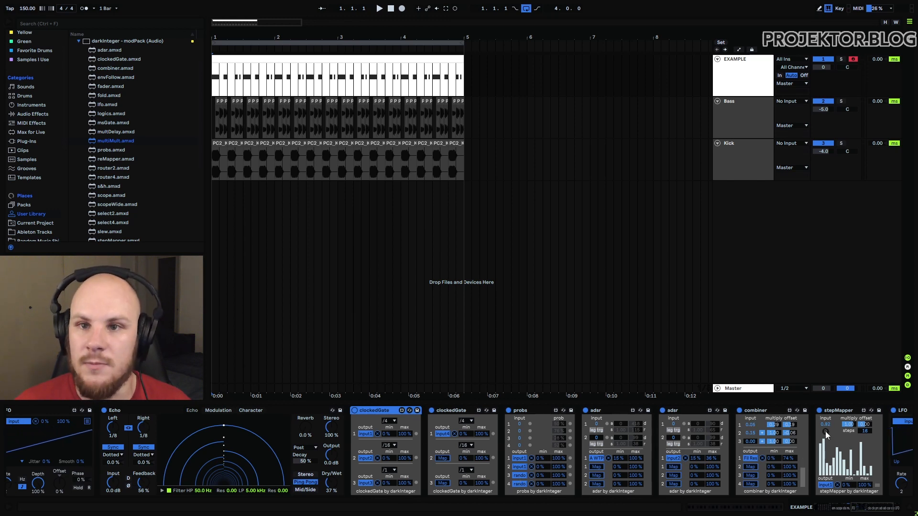
{"action": "left_click", "coordinate": [426, 239]}
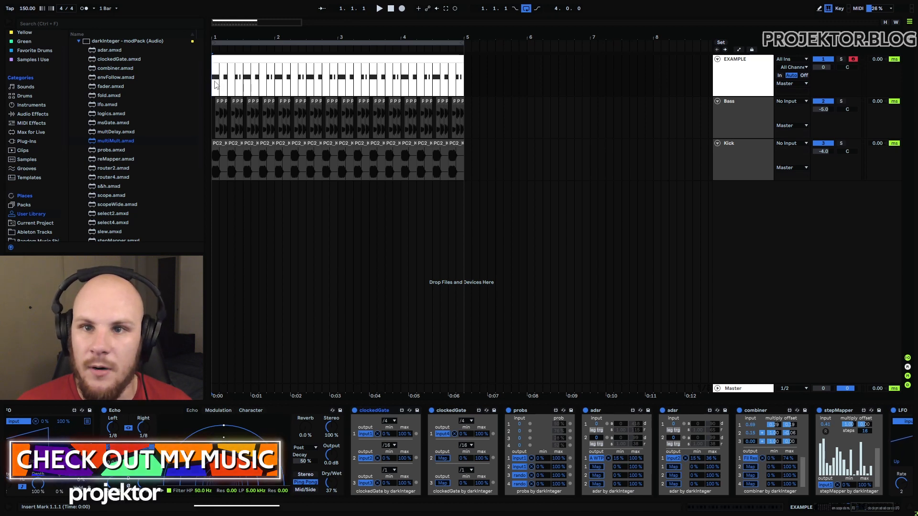
{"action": "key", "text": "space"}
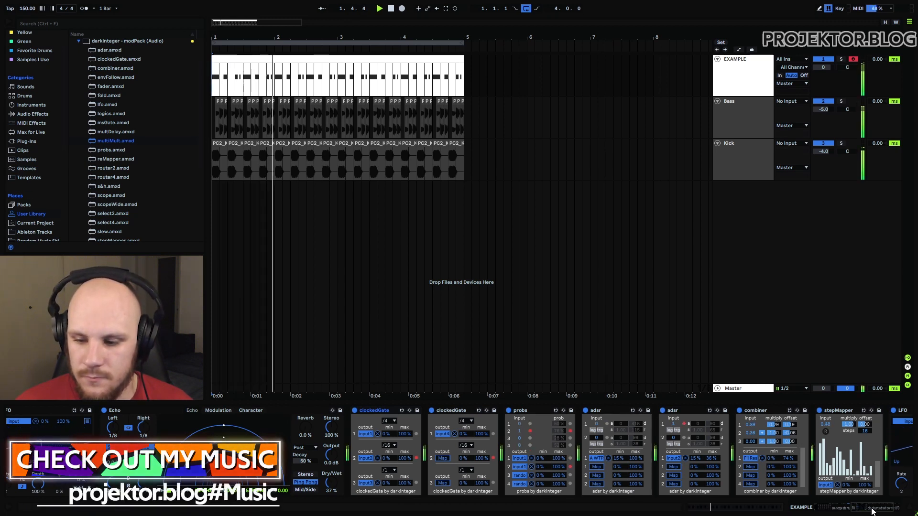